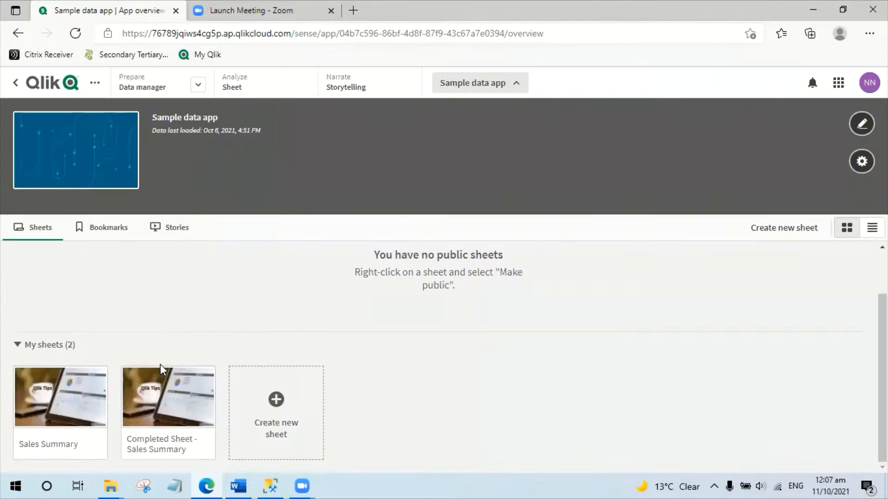
Duplicate the Sales Summary sheet and title the copy Sales Details.
right_click(84, 385)
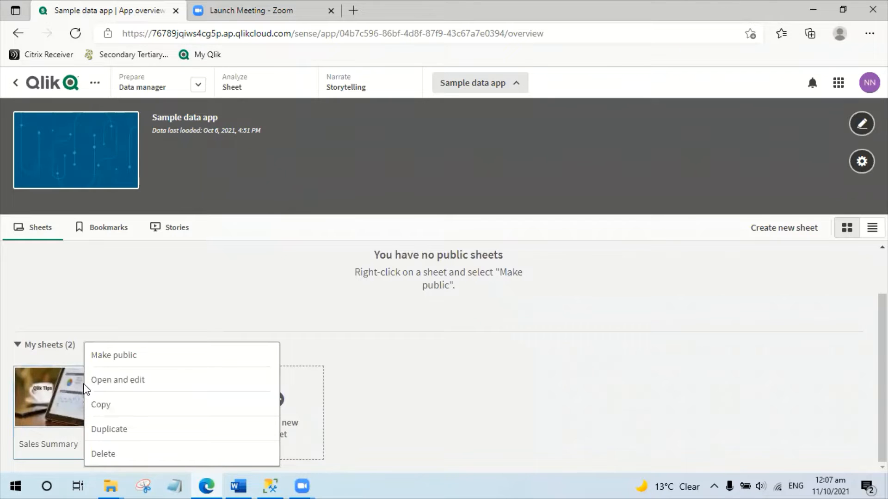
click(131, 432)
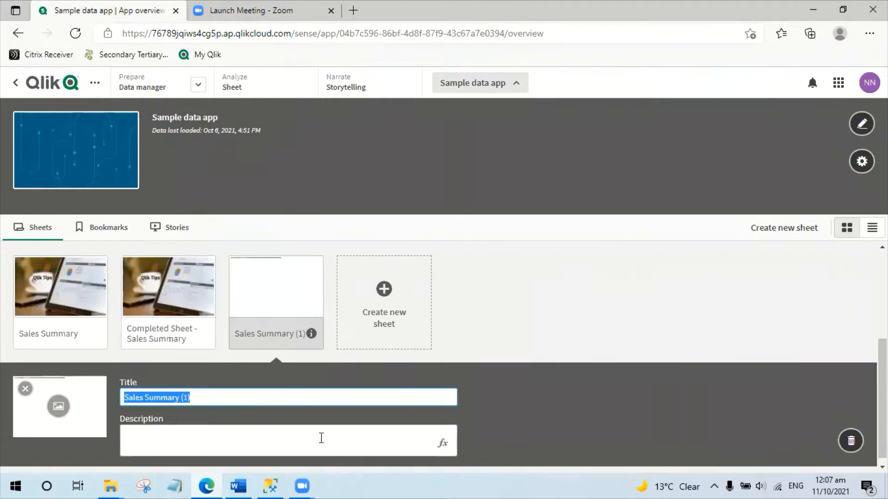
text(Sales Details)
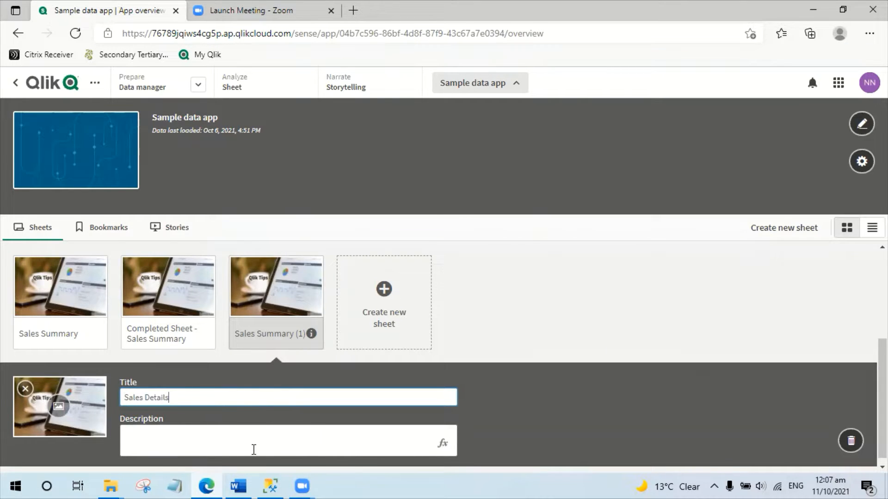
Set SalesDetails.jpg from the media library as the Sales Details sheet's thumbnail and close the sheet details.
click(59, 406)
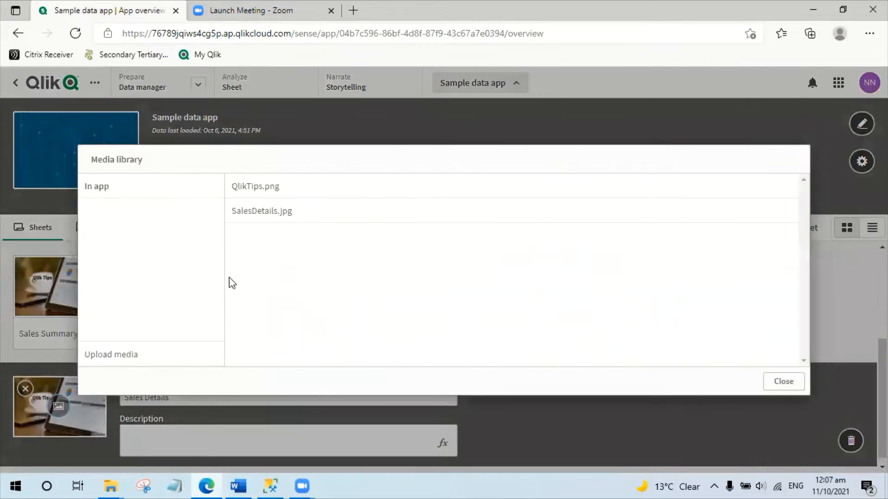
click(259, 216)
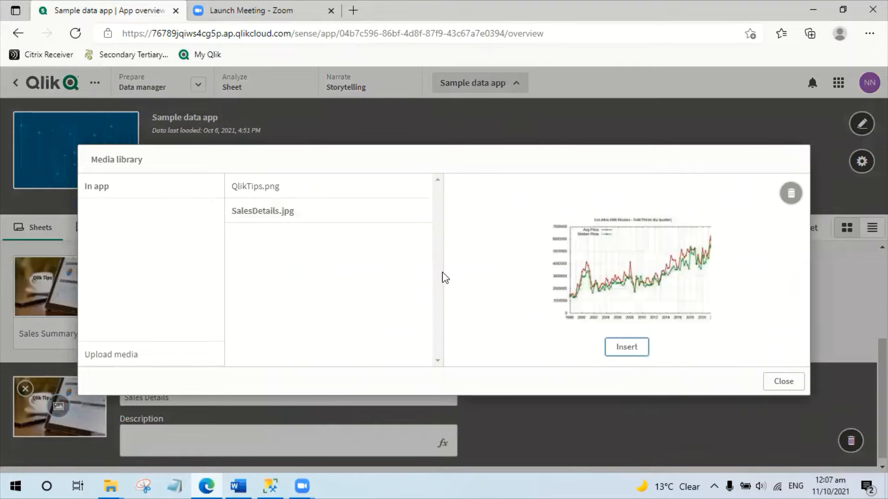
click(629, 348)
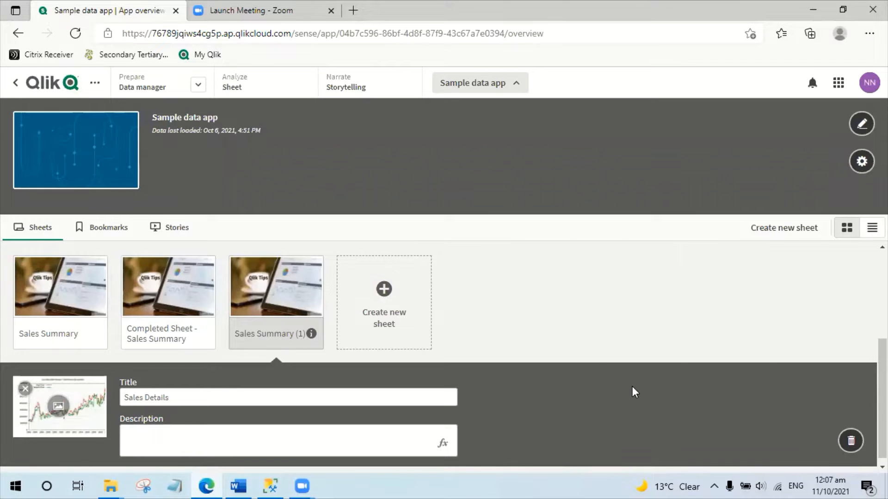
click(548, 315)
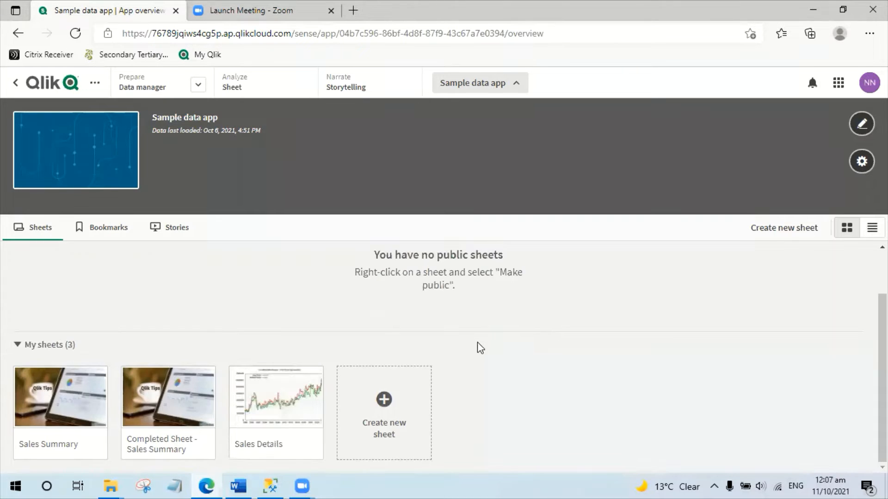
Move the Sales Details sheet directly after Sales Summary and open it for editing.
drag(270, 390, 201, 397)
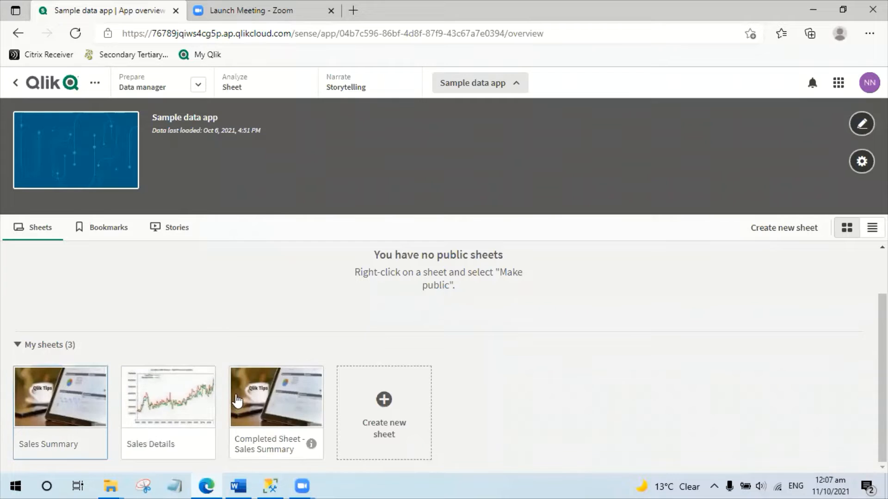
click(189, 409)
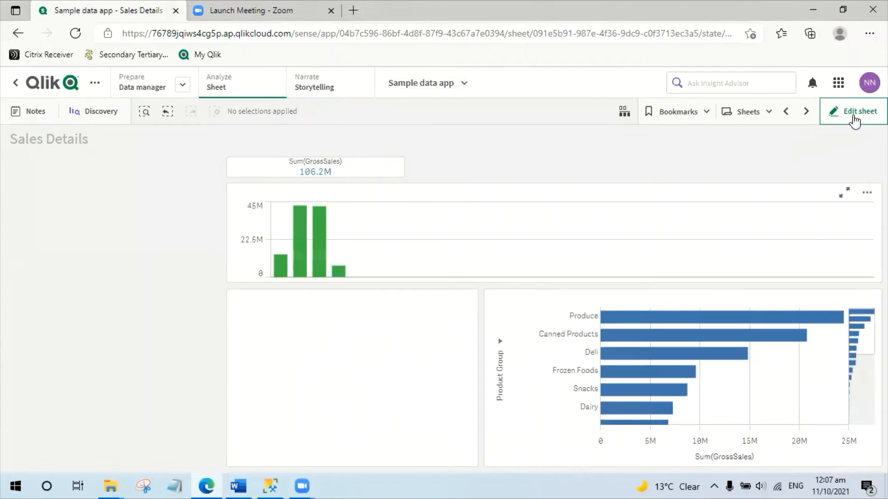
click(855, 119)
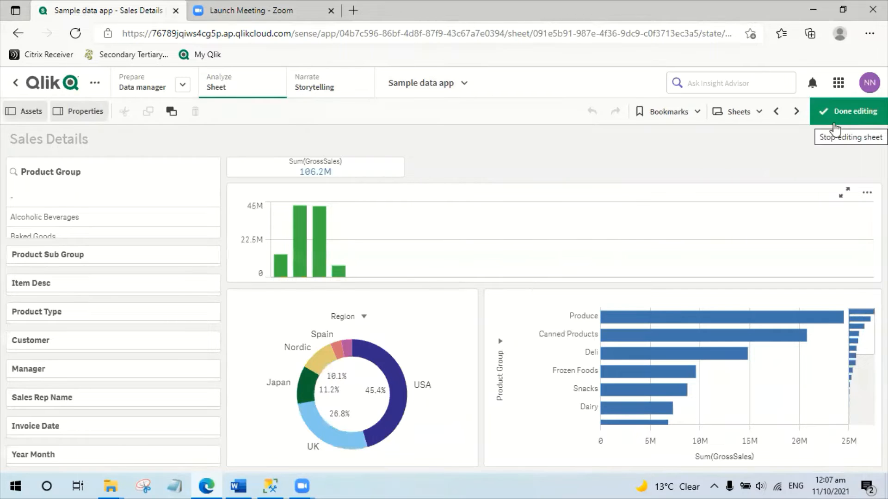
Delete the green bar chart, the Region donut chart and the Product Group bar chart, and place the Sum(GrossSales) KPI at the far end of its row.
click(608, 206)
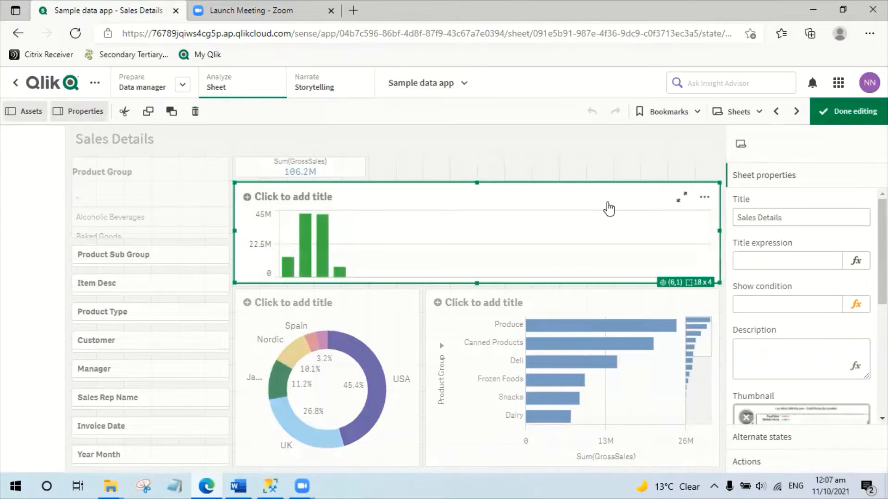
click(410, 319)
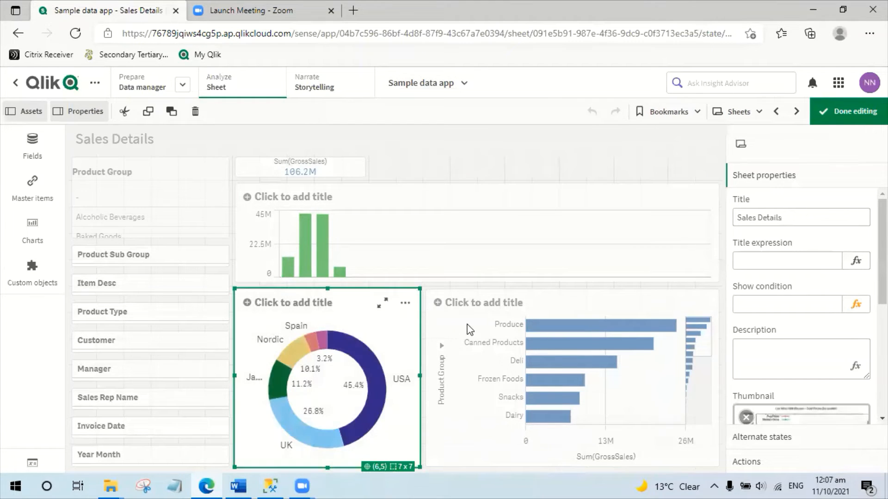
key(Delete)
click(467, 324)
key(Delete)
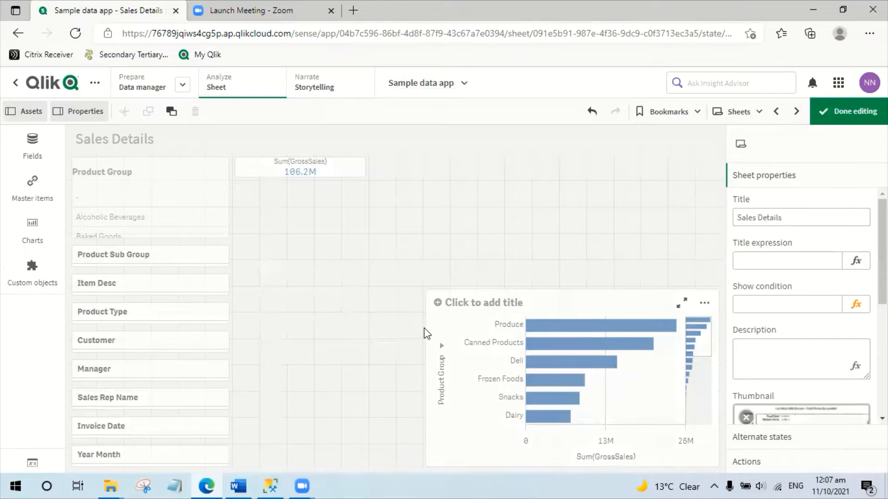
drag(588, 178, 620, 173)
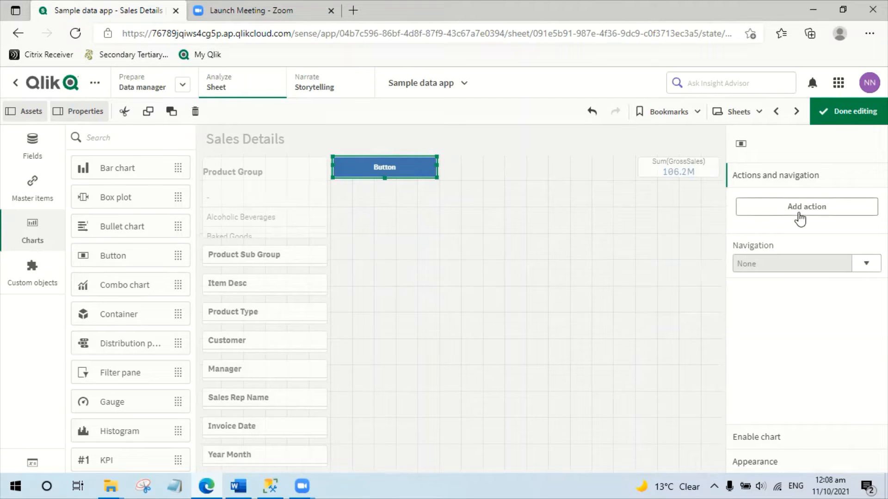
Place a button beside the Product Group filter and give it a Clear all selections action.
click(799, 215)
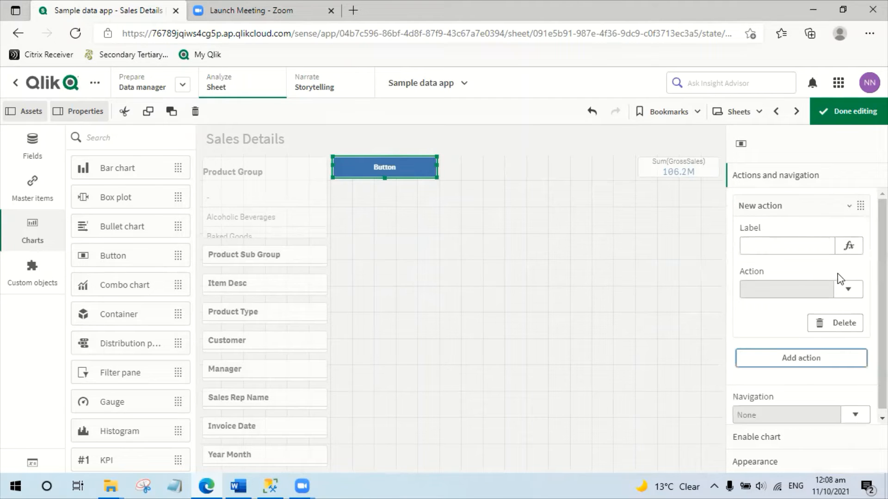
click(858, 294)
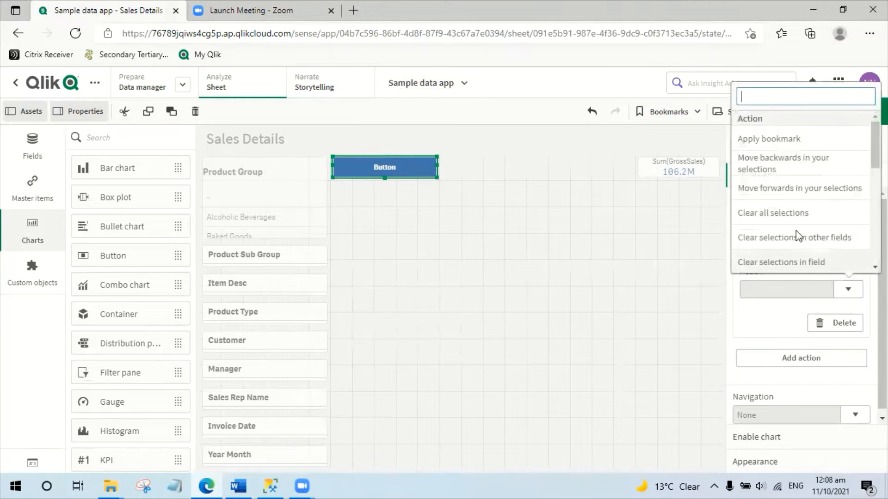
click(787, 218)
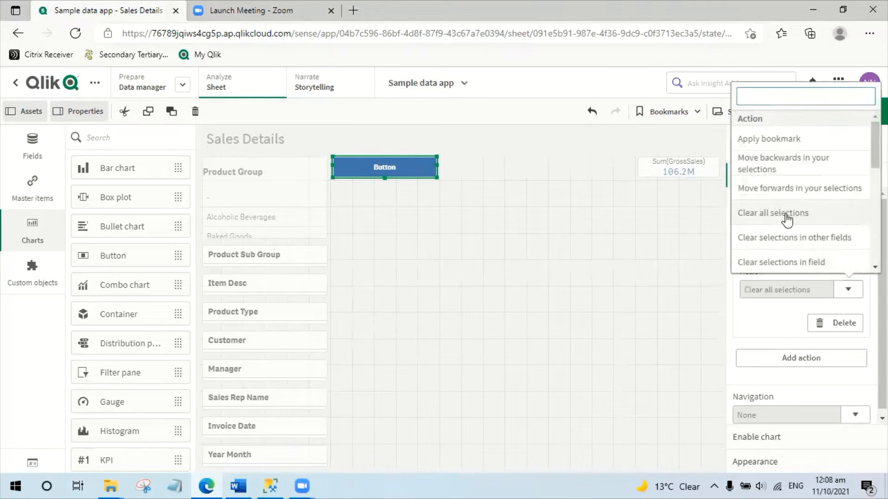
Change the label of the clear-selections button to Clear.
click(772, 464)
click(782, 250)
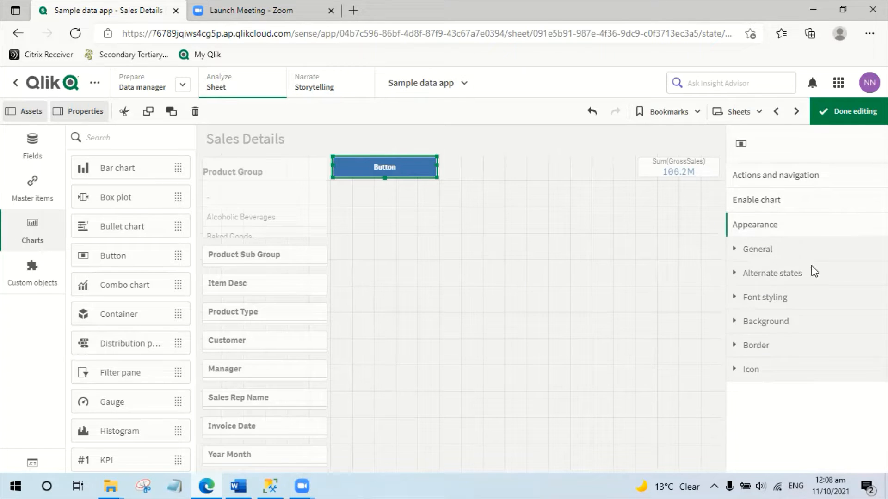
click(742, 361)
key(ctrl+a)
text(C)
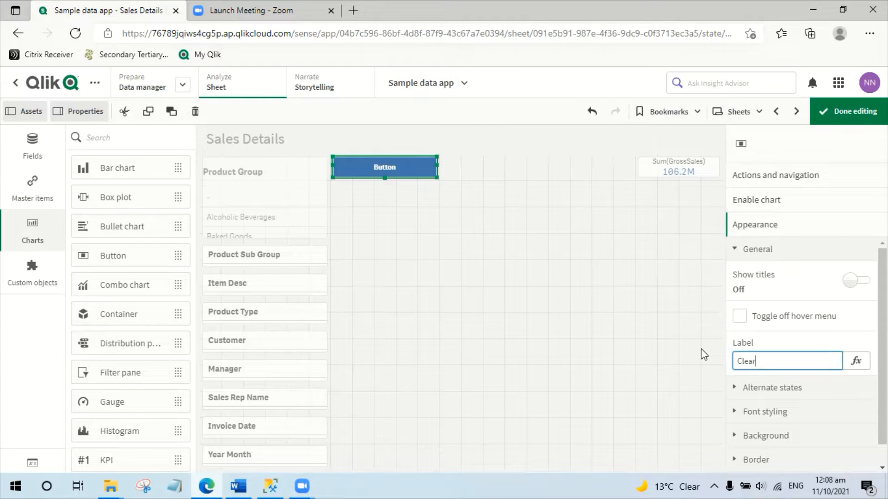
key(Return)
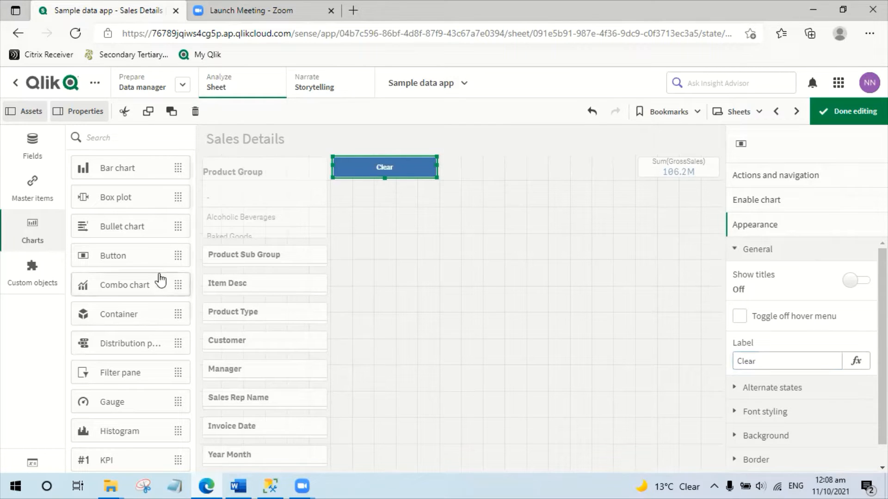
Add a second button of matching size next to Clear and make it navigate to the Sales Summary sheet.
drag(138, 262, 440, 167)
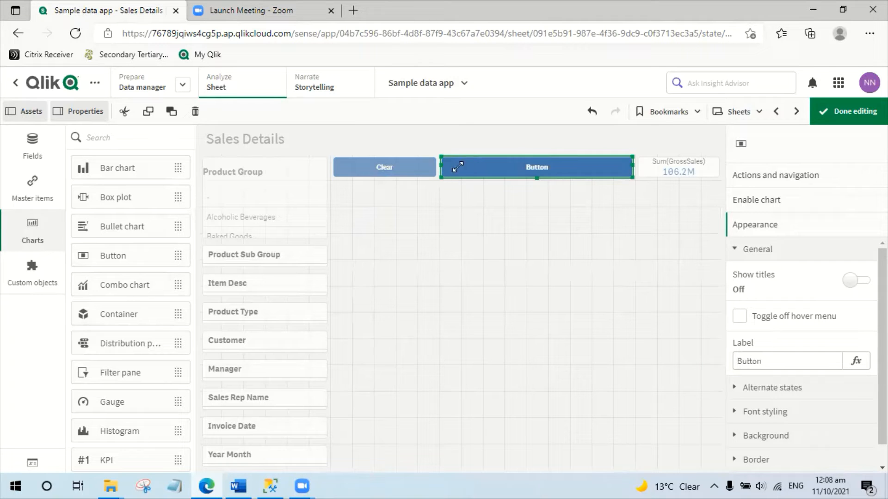
drag(620, 166, 535, 172)
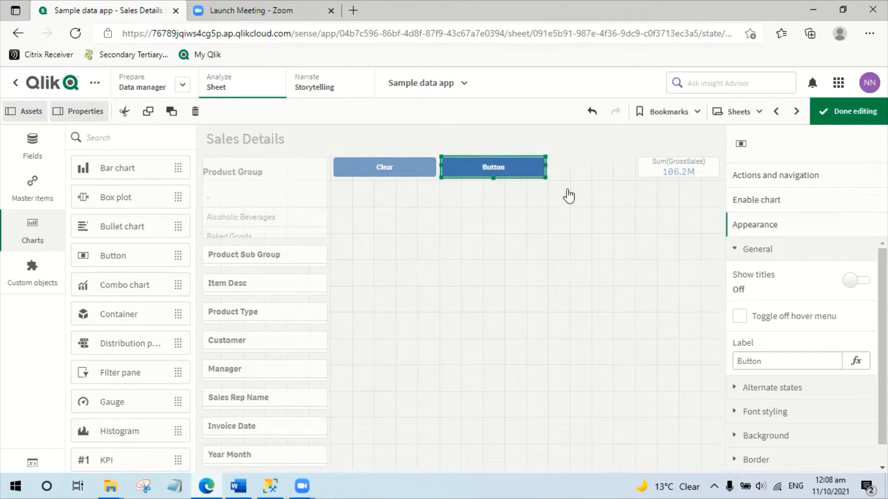
click(776, 175)
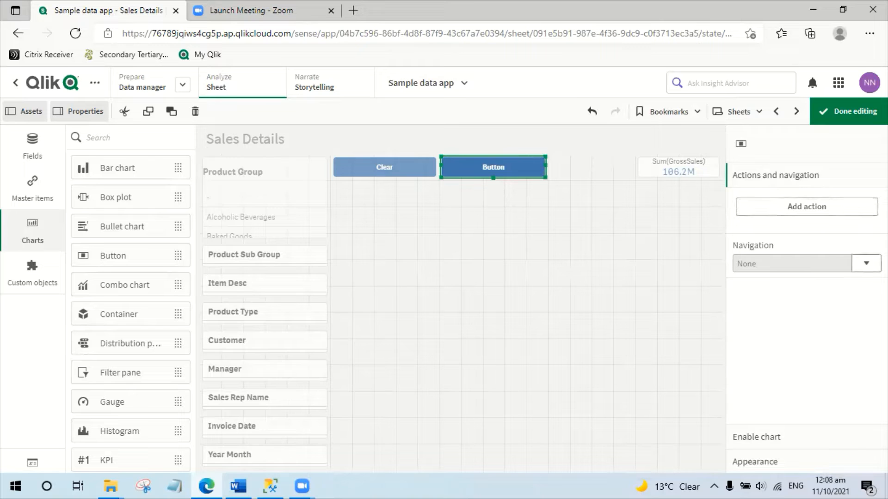
click(866, 264)
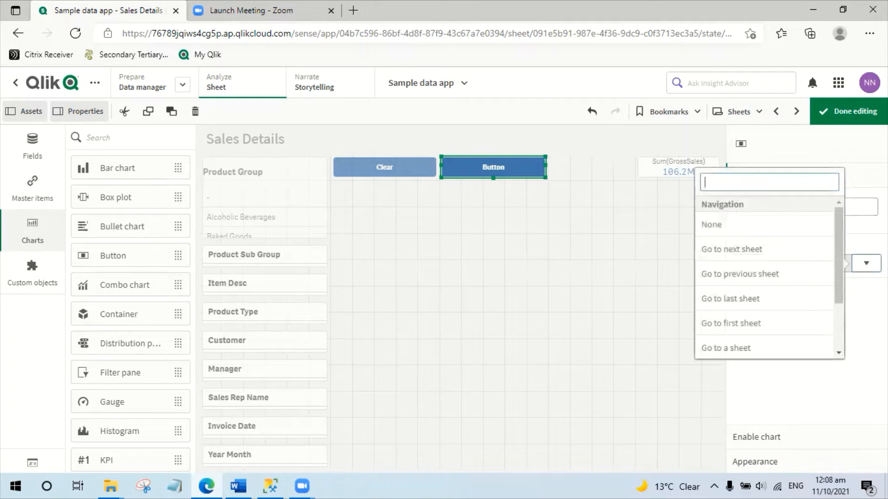
click(759, 349)
click(863, 308)
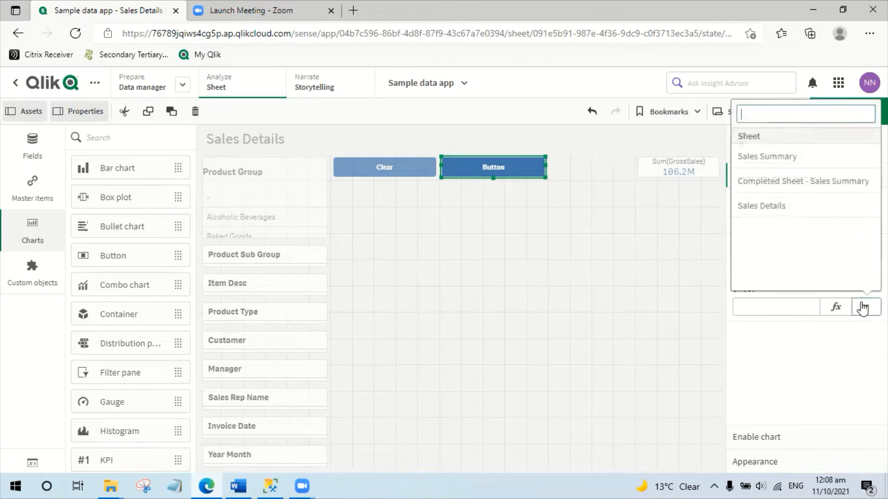
click(770, 173)
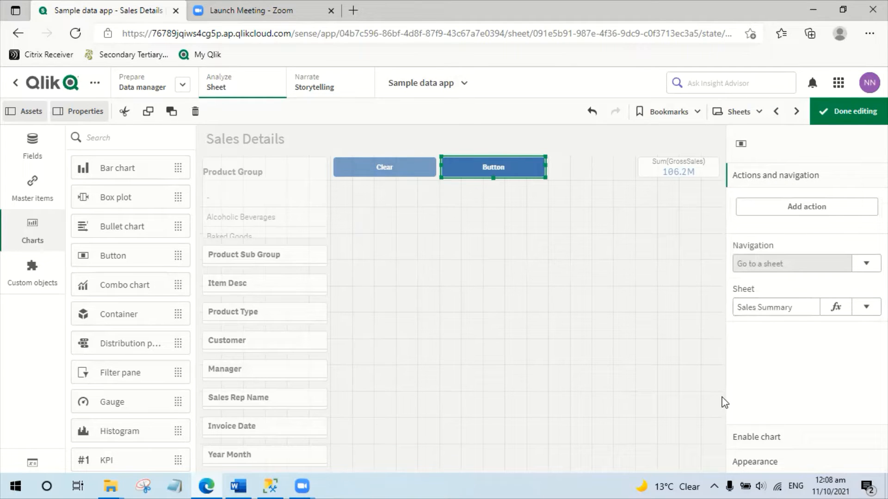
Label the second button Sale Summary.
click(753, 461)
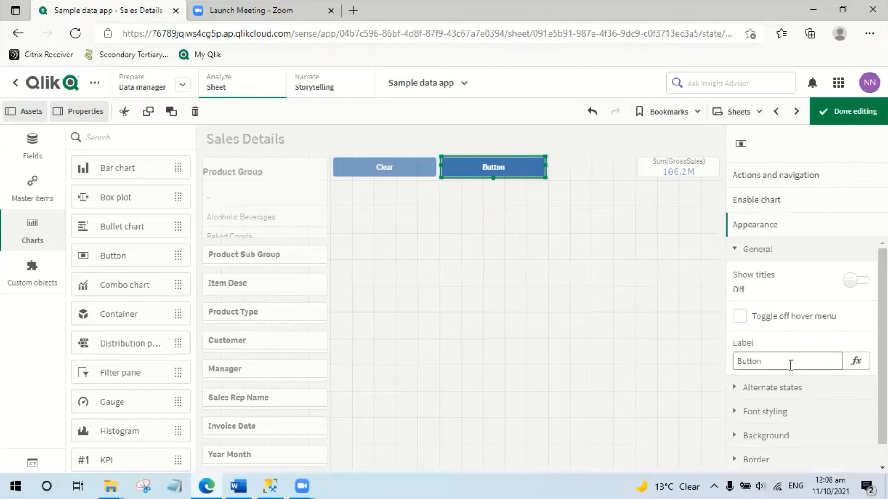
click(790, 365)
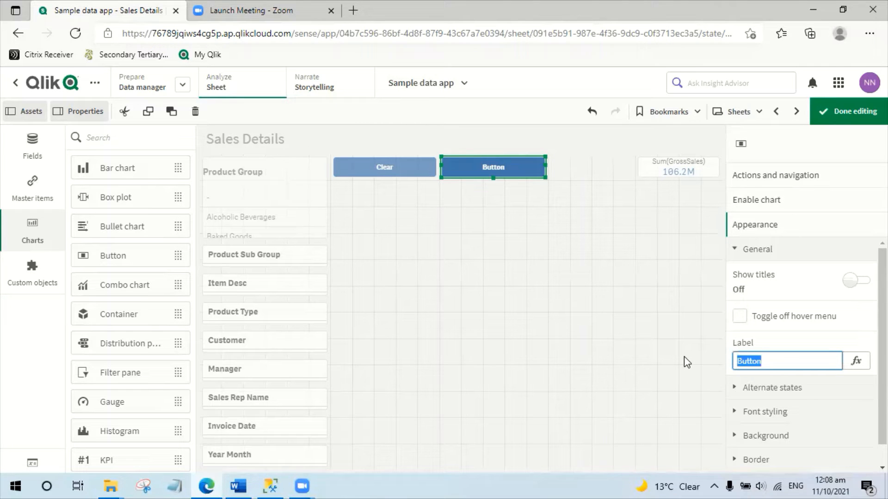
text(Sale Summary)
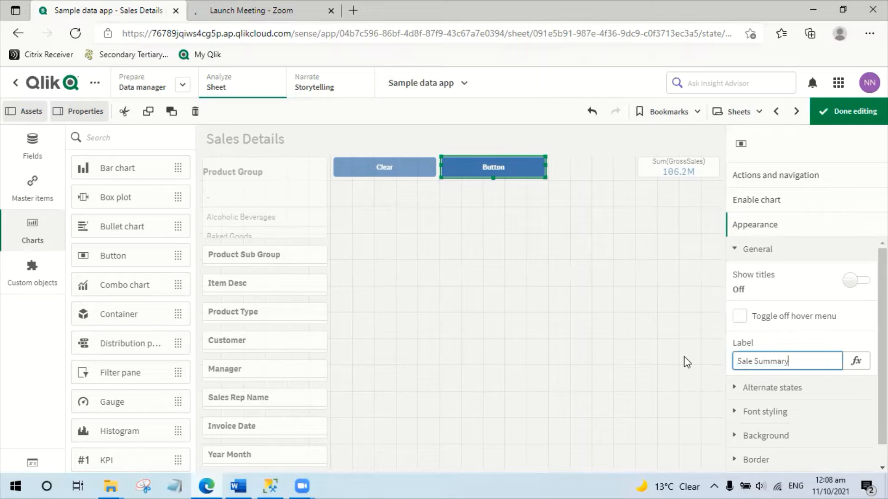
key(Return)
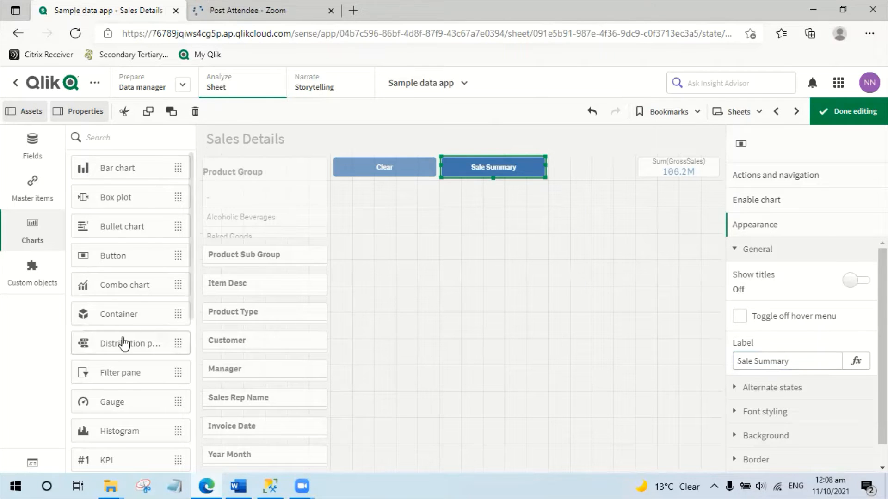
Add a table below the buttons and enlarge it to 18 x 11 grid cells to fill the empty area.
scroll(136, 401, down, 5)
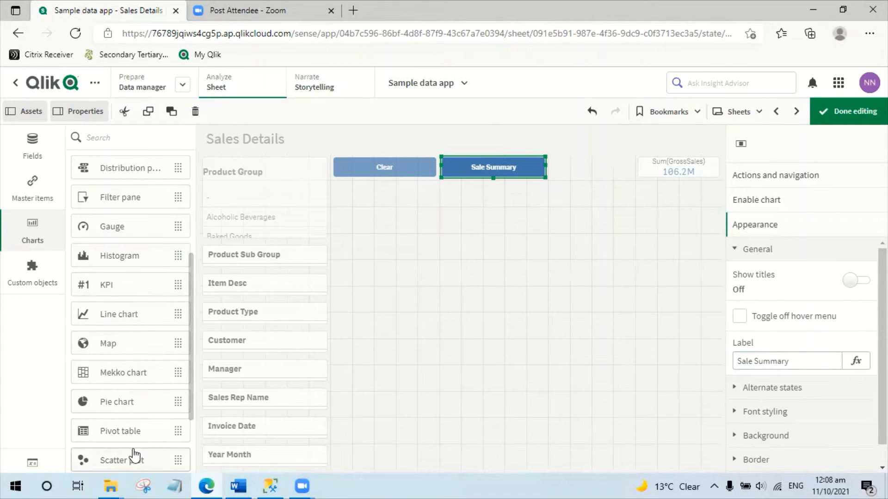
scroll(131, 396, down, 3)
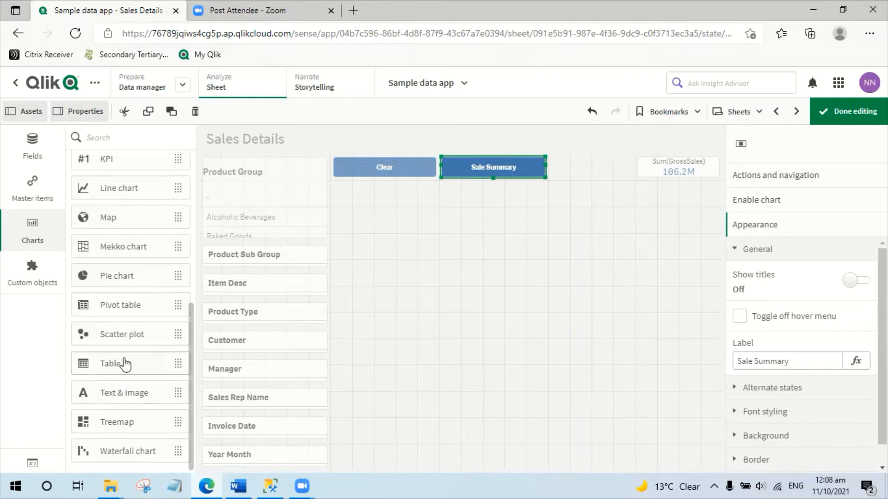
drag(123, 363, 399, 307)
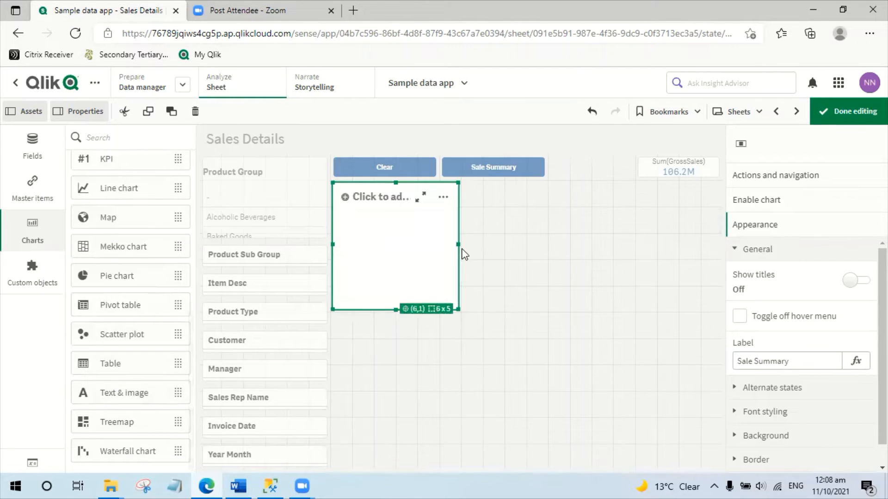
drag(458, 243, 719, 250)
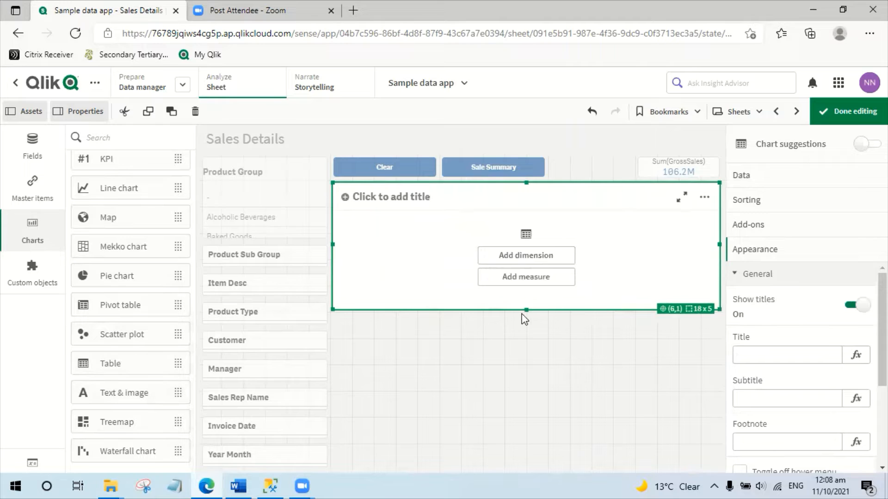
drag(525, 309, 524, 478)
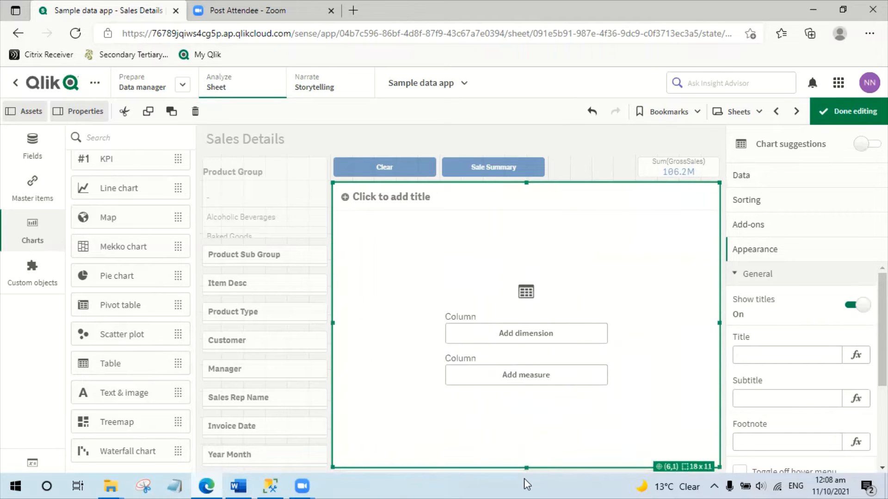
Fill the table with columns for Order Number, Customer, Product Type, Item Desc, gross sales and Sales Qty.
click(519, 342)
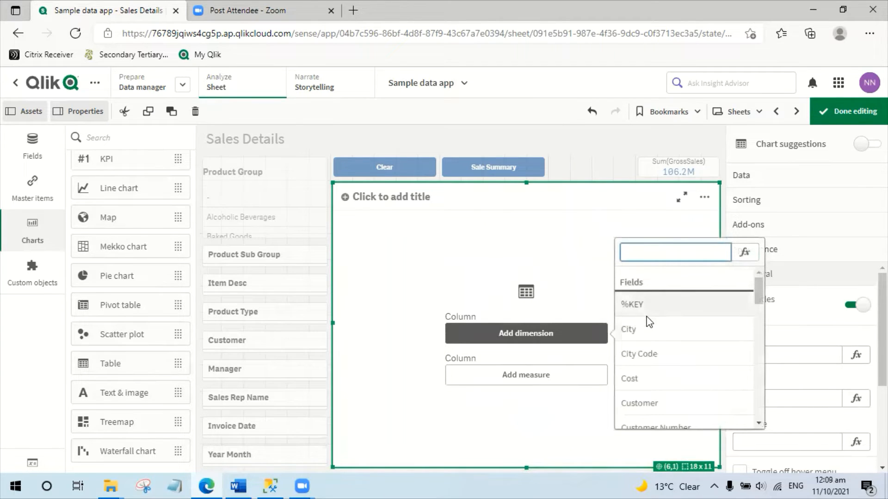
text(Orde)
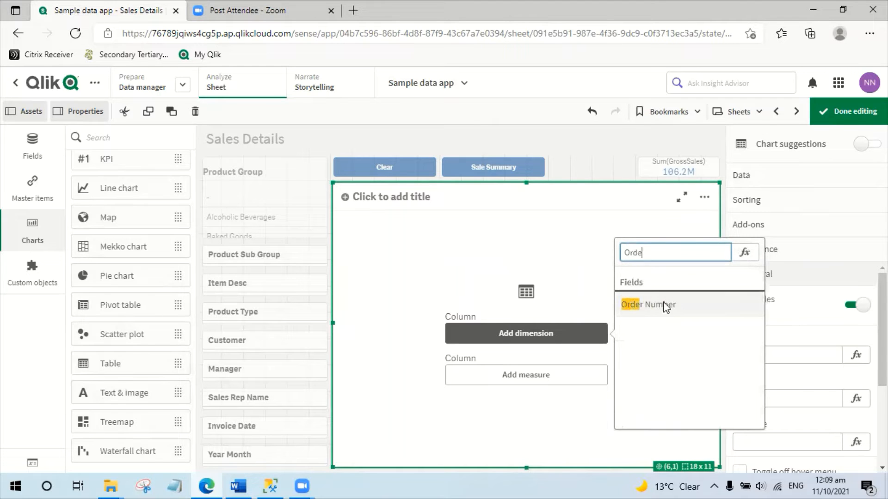
click(666, 305)
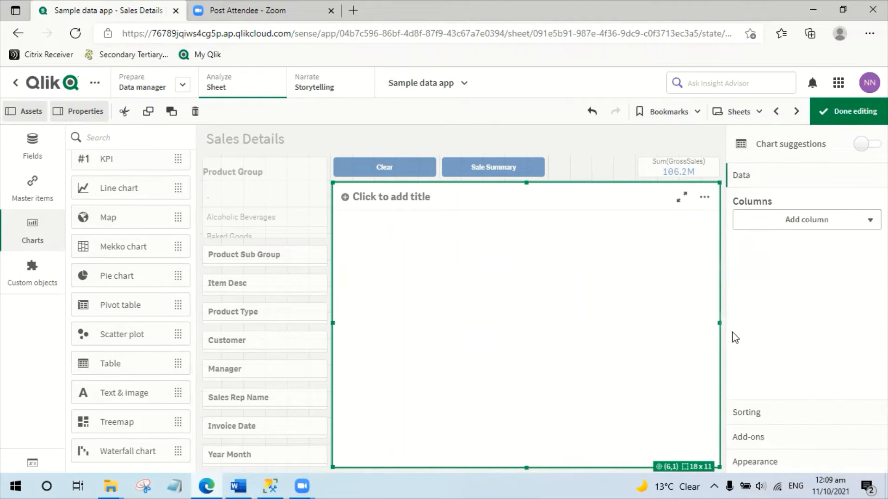
click(787, 256)
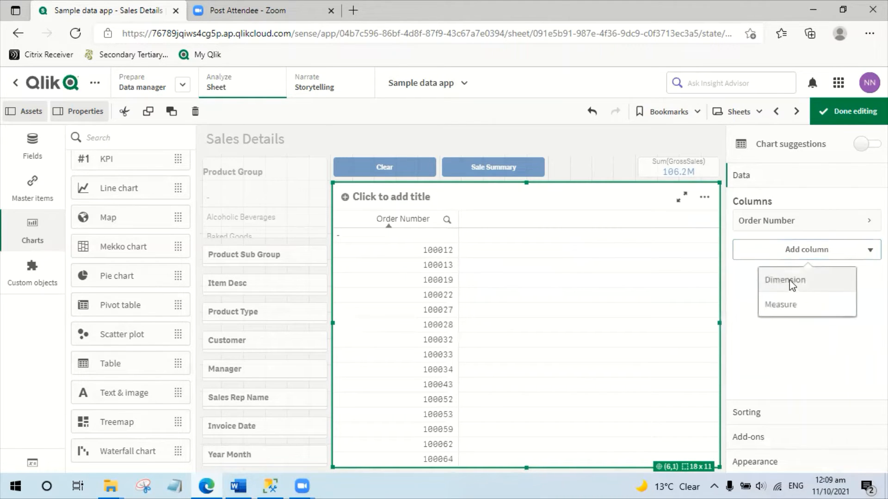
click(790, 282)
text(Cus)
click(749, 333)
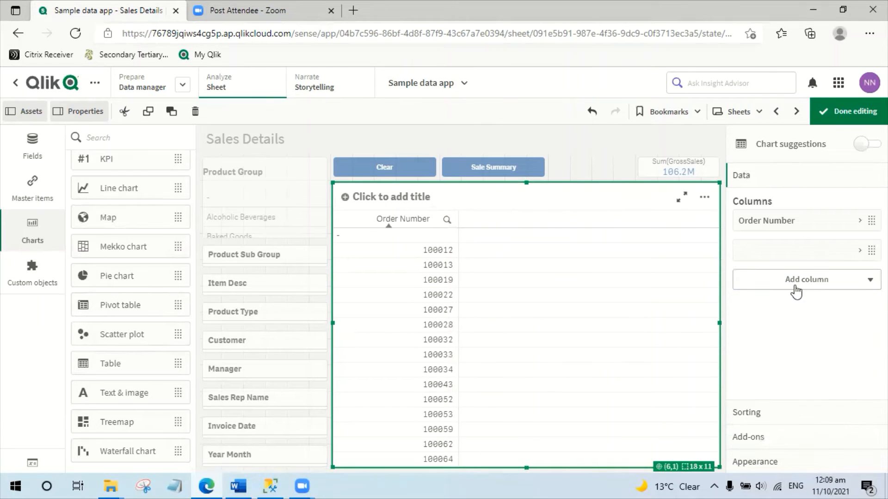
click(800, 288)
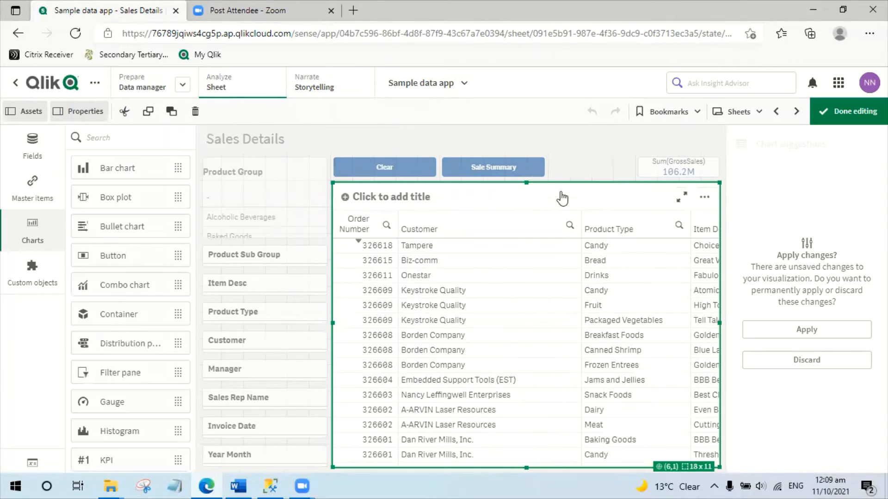
Copy the Sale Summary button into the Sales Summary sheet, moving the gross sales KPI to the row's far end, and narrow the pasted button.
right_click(526, 171)
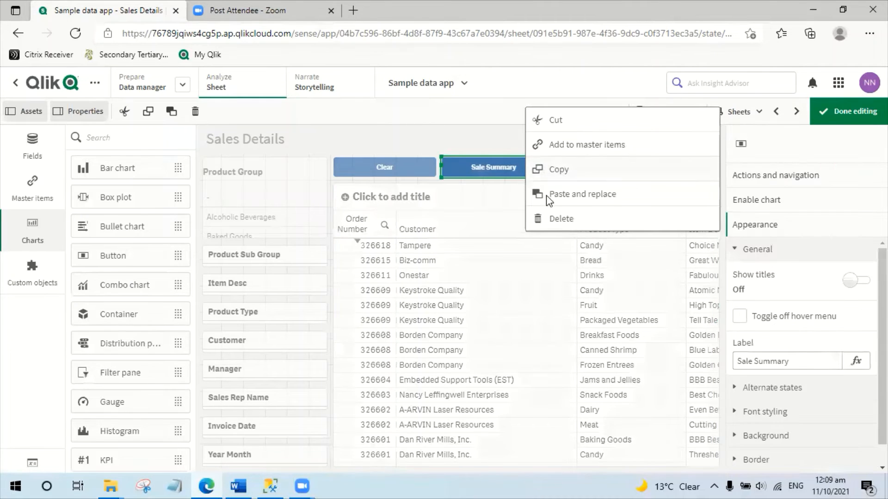
click(561, 173)
click(572, 165)
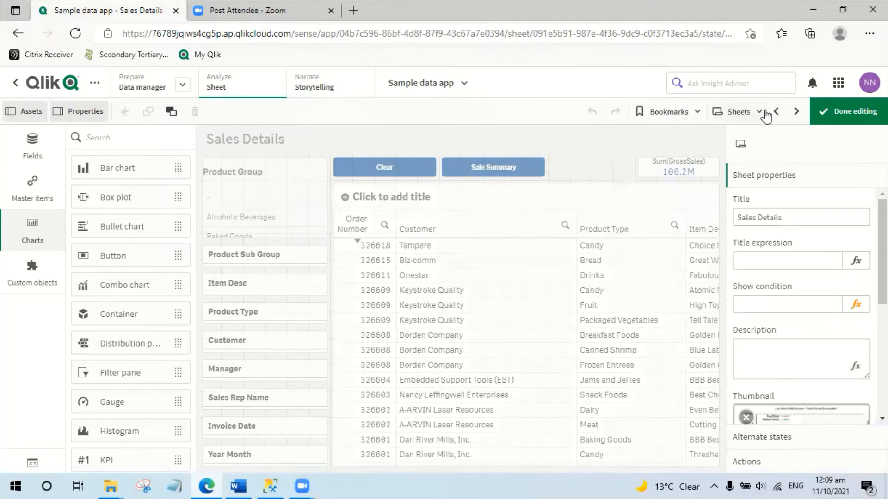
click(489, 175)
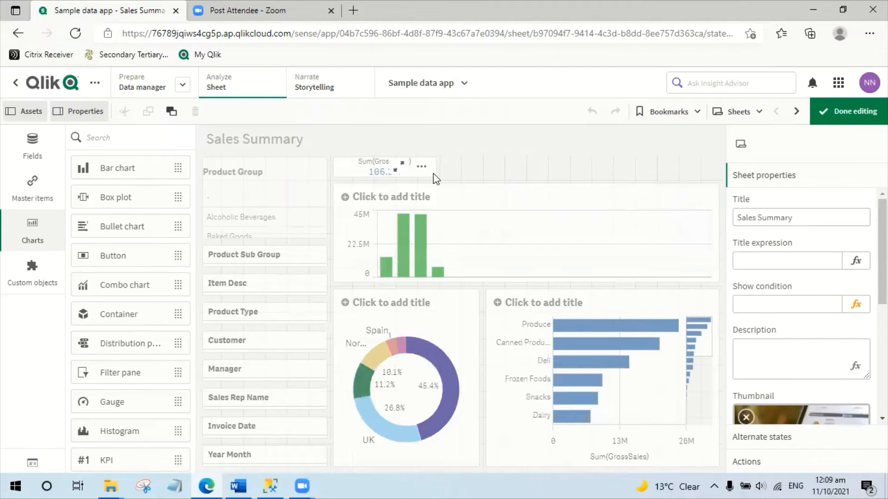
click(409, 174)
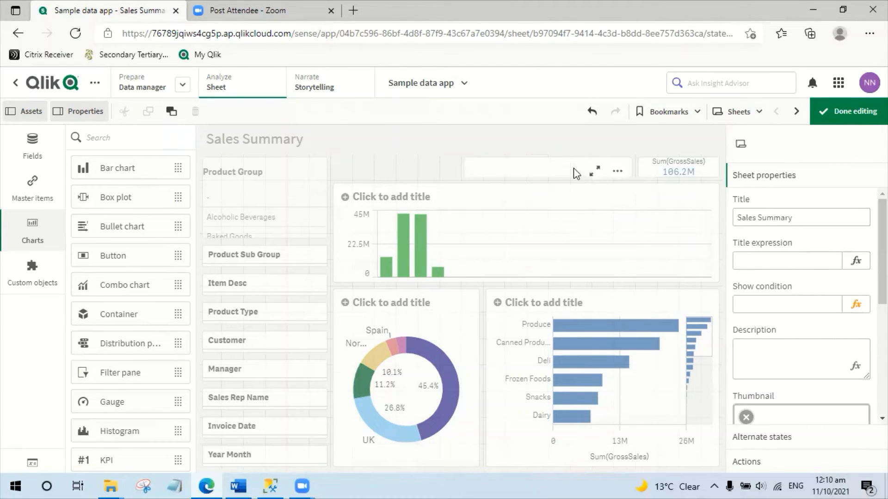
key(ctrl+v)
drag(593, 174, 549, 173)
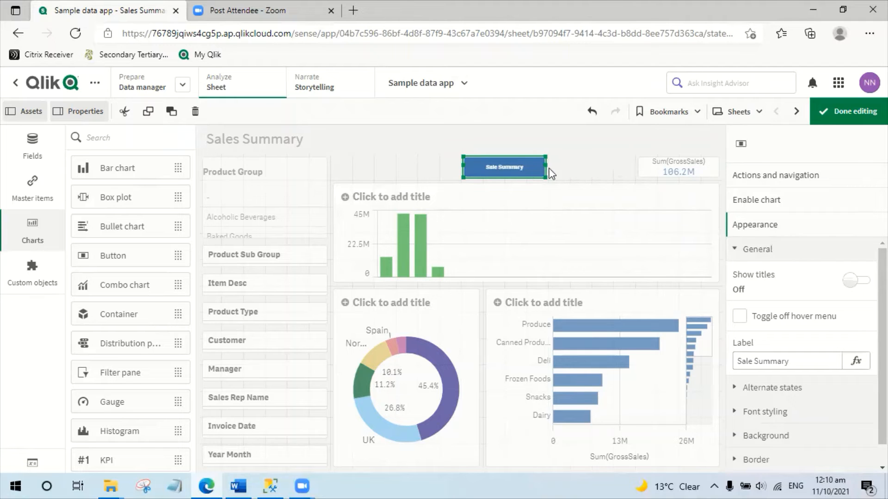
Copy the Clear button from the Sales Details sheet into the Sales Summary sheet, at the start of the row above the charts.
click(796, 112)
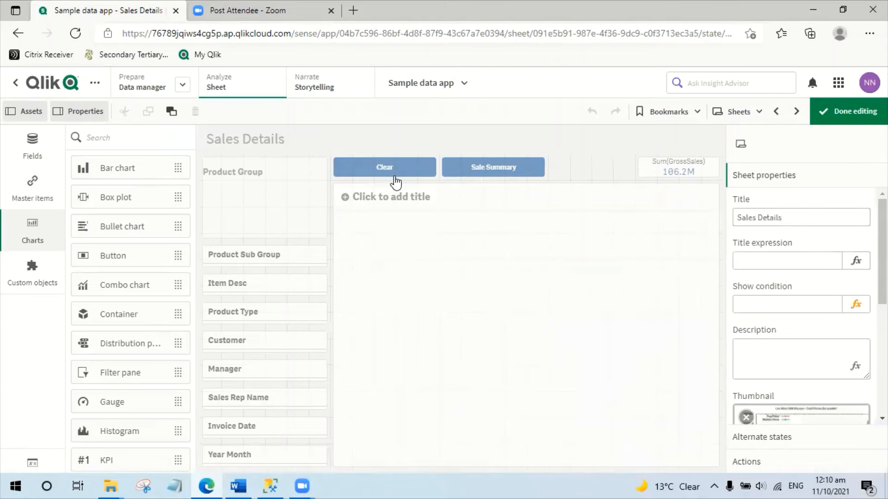
right_click(393, 175)
click(397, 174)
click(594, 157)
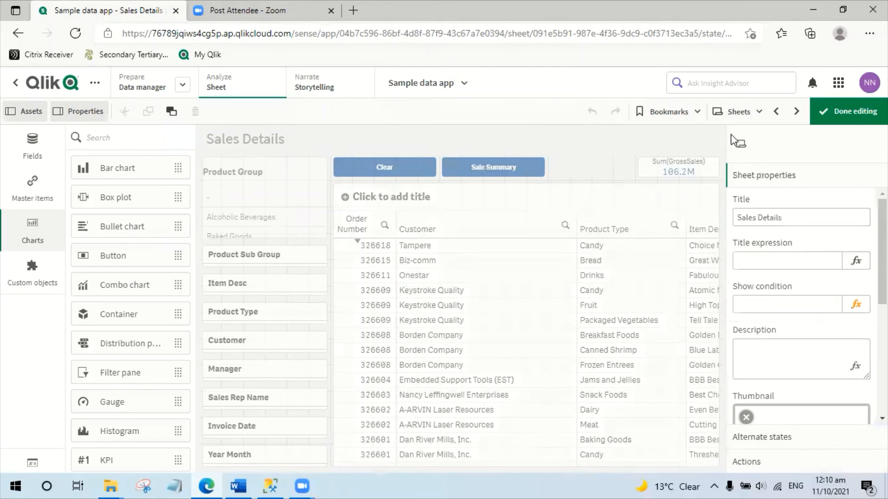
click(776, 111)
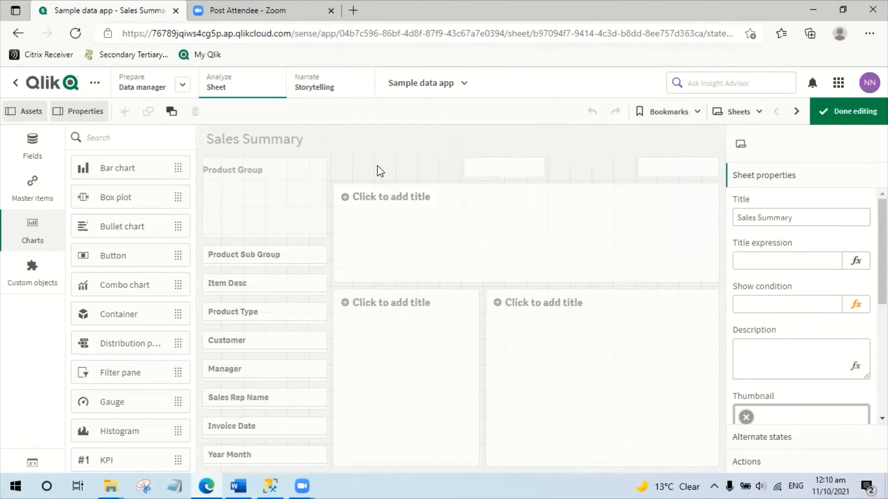
key(ctrl+v)
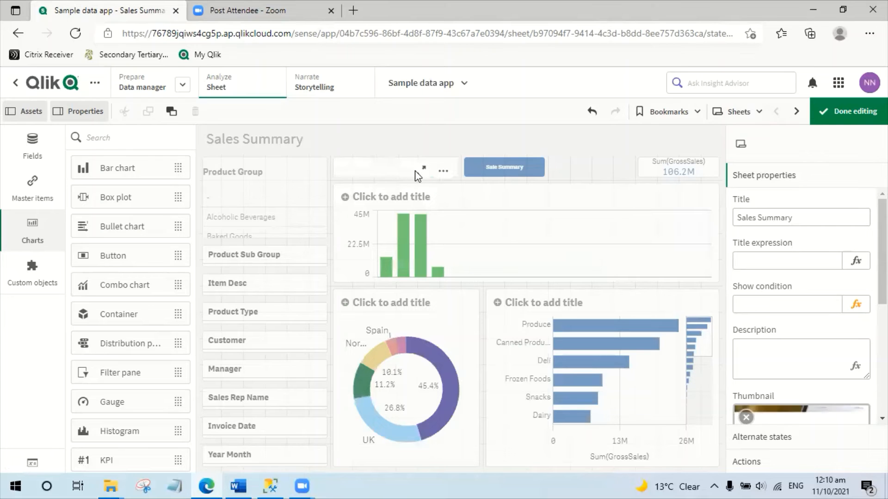
Place the Sale Summary button directly beside Clear and resize it to the same width.
click(466, 170)
drag(464, 167, 419, 166)
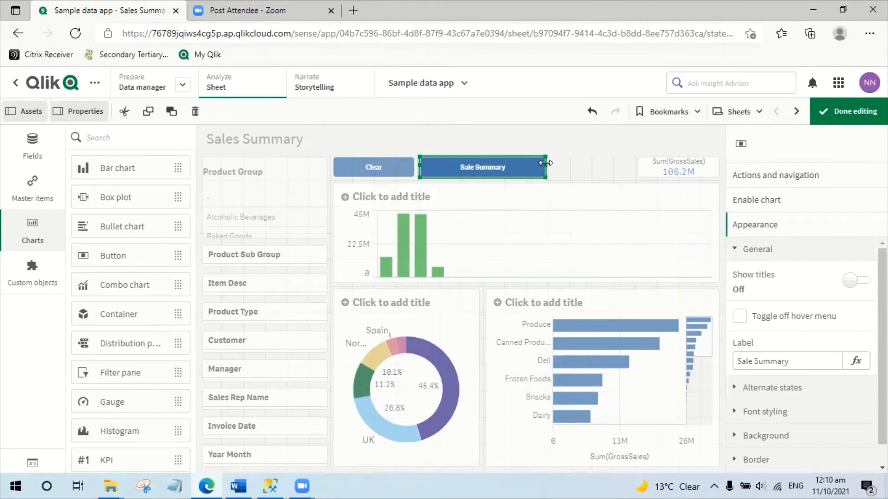
drag(546, 163, 481, 168)
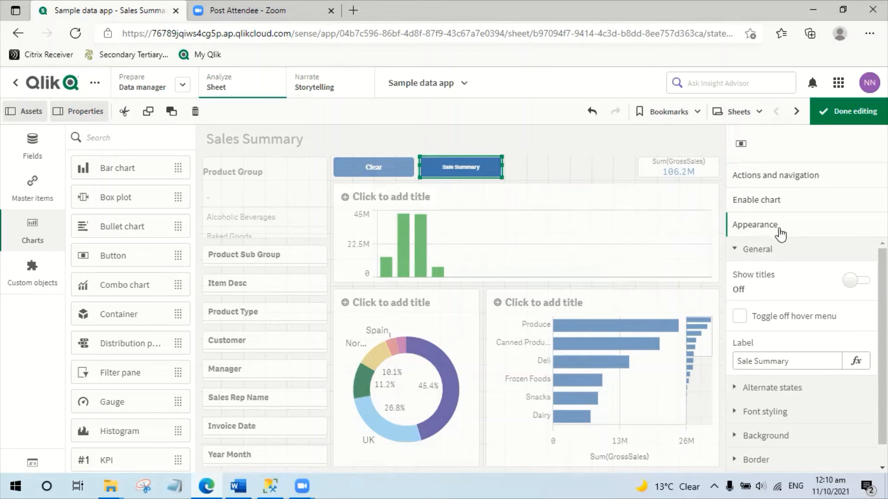
Set the copied Sale Summary button to navigate to the Sales Details sheet.
click(786, 175)
click(860, 310)
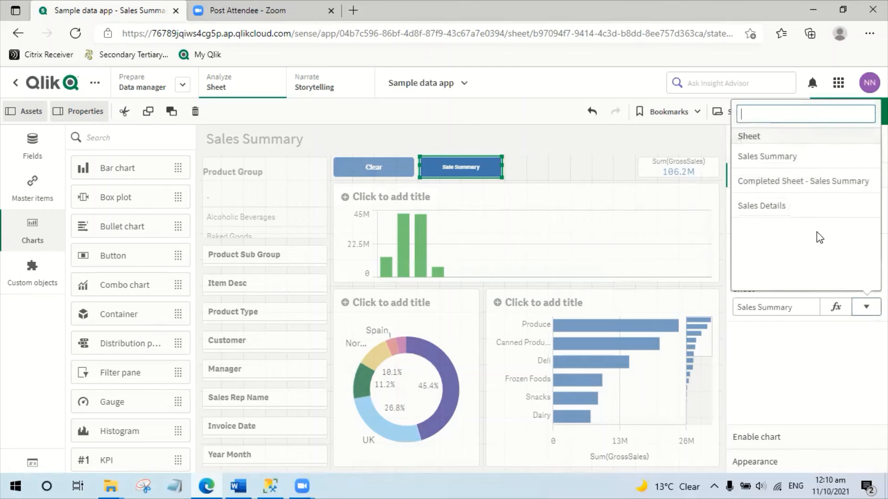
click(740, 205)
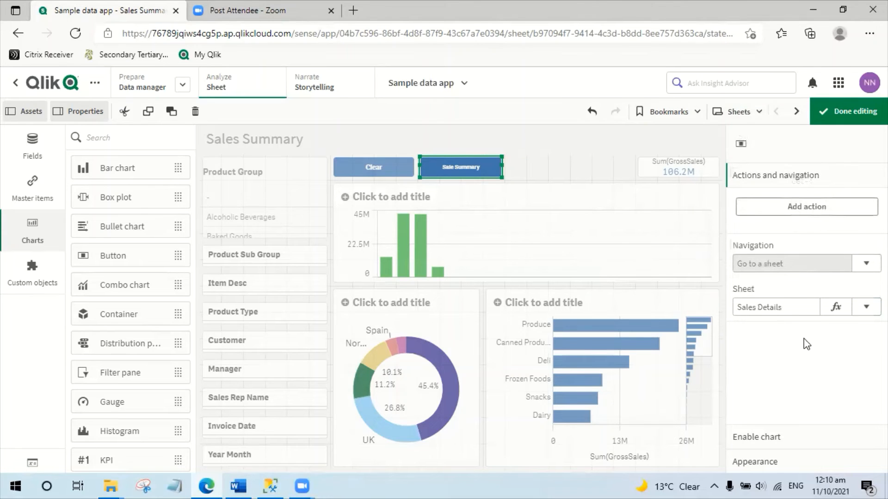
Relabel the copied navigation button Sale Details and finish editing the sheet.
click(770, 462)
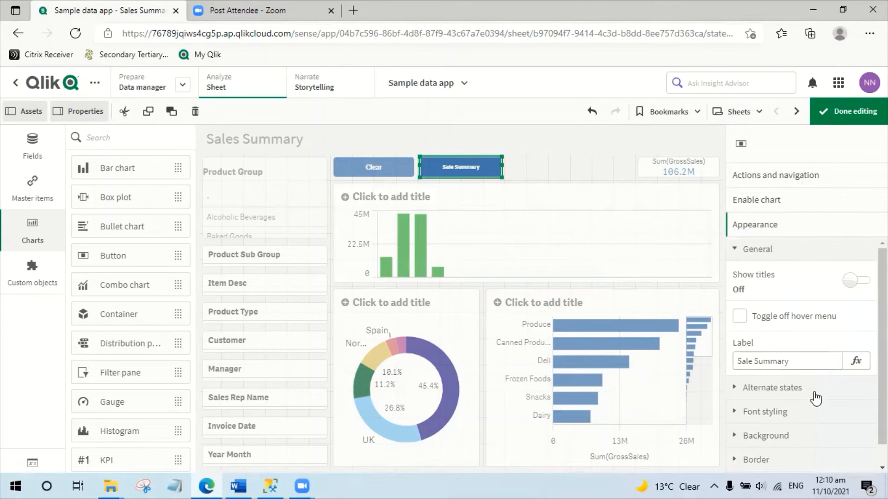
drag(755, 361, 824, 361)
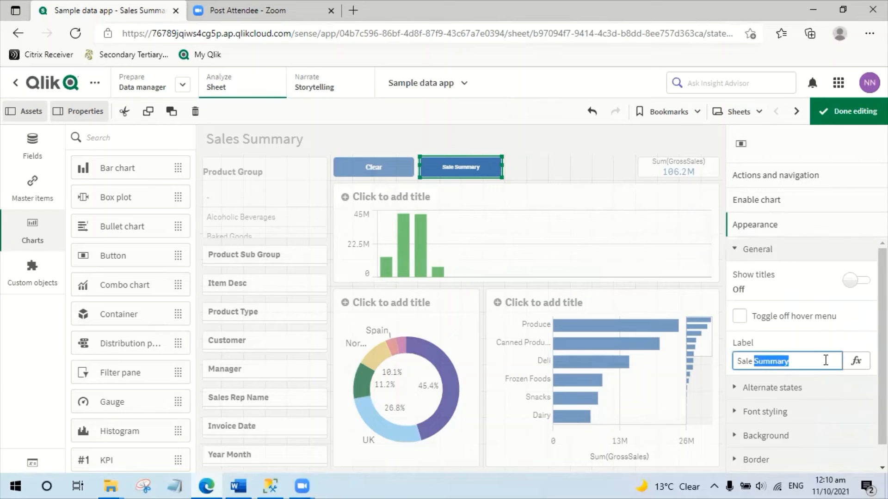
text(Details)
click(830, 122)
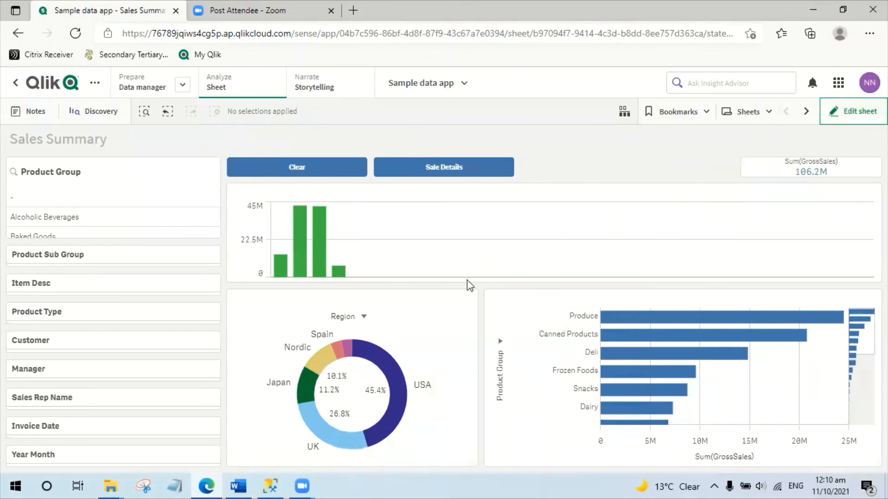
Test the Clear button by selecting Canned Products and Deli in the bar chart and clearing that selection.
scroll(627, 331, down, 1)
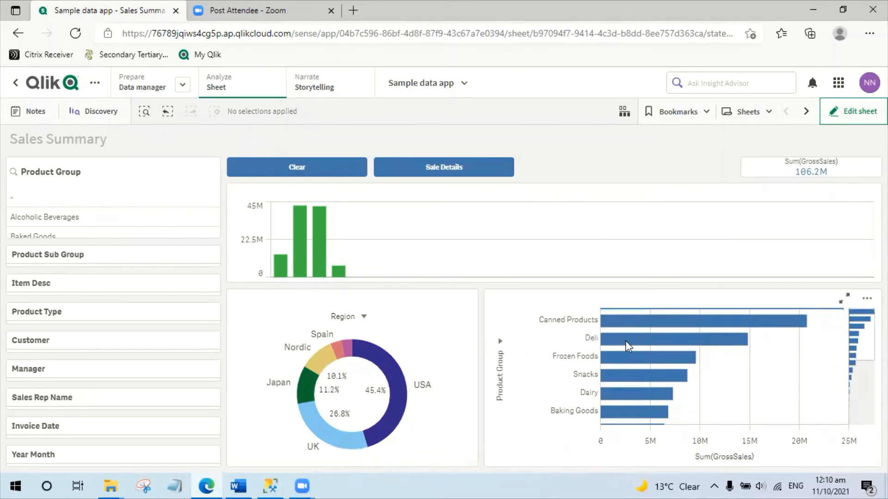
click(626, 326)
click(629, 344)
key(Return)
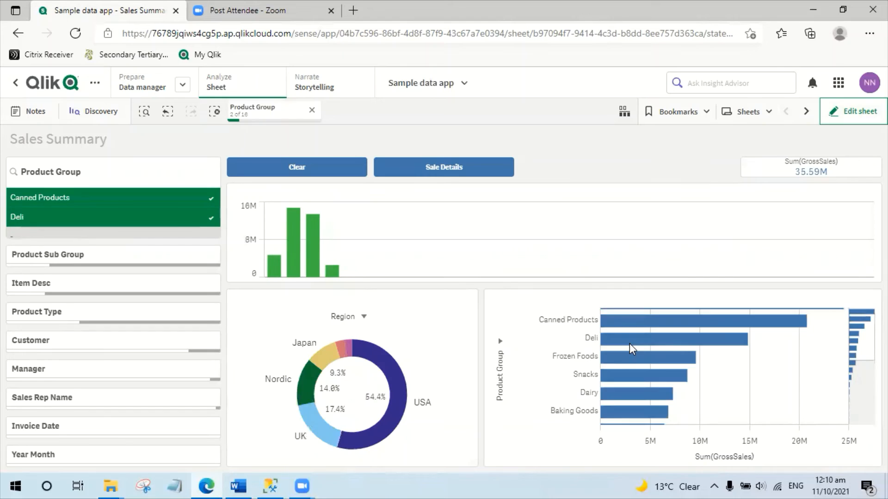
click(335, 174)
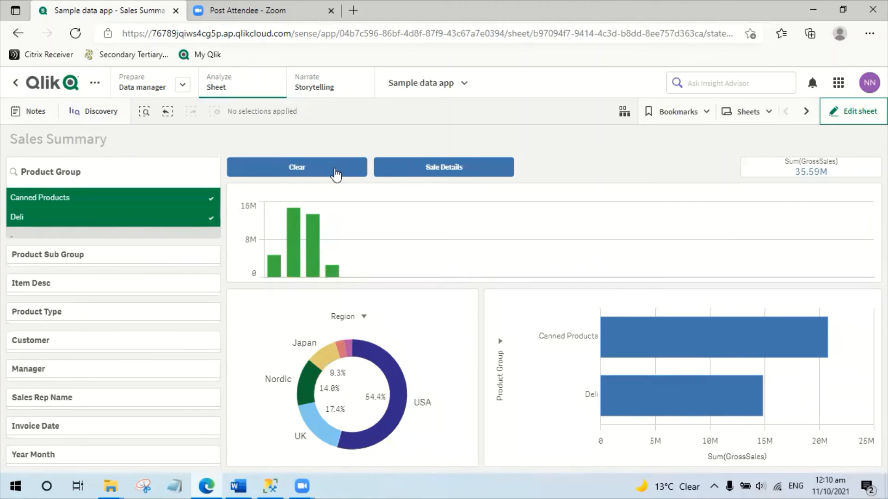
Test both navigation buttons, selecting customers Onestar, Keystroke Quality and Borden Company in the Sales Details table and clearing them before returning to Sales Summary.
click(442, 173)
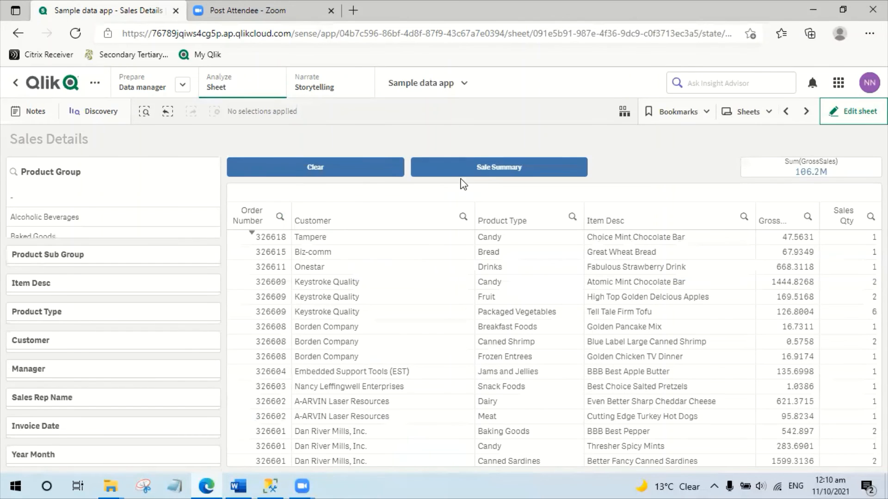
drag(355, 356, 359, 273)
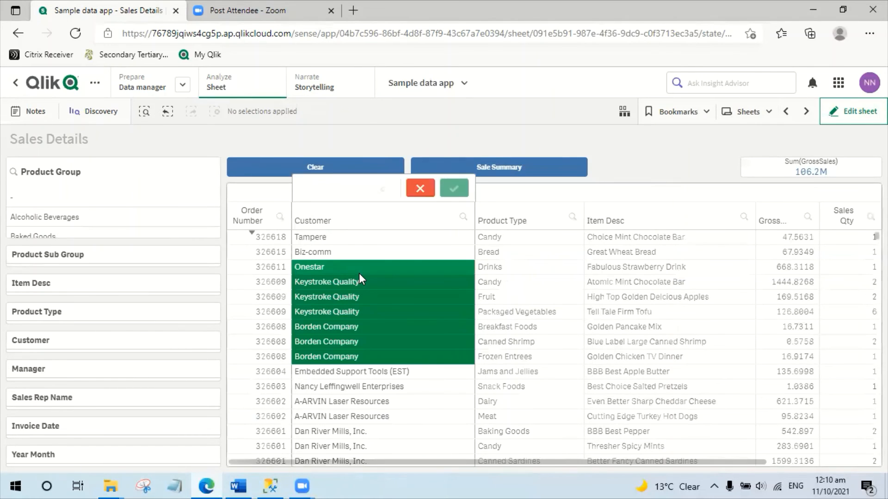
click(319, 176)
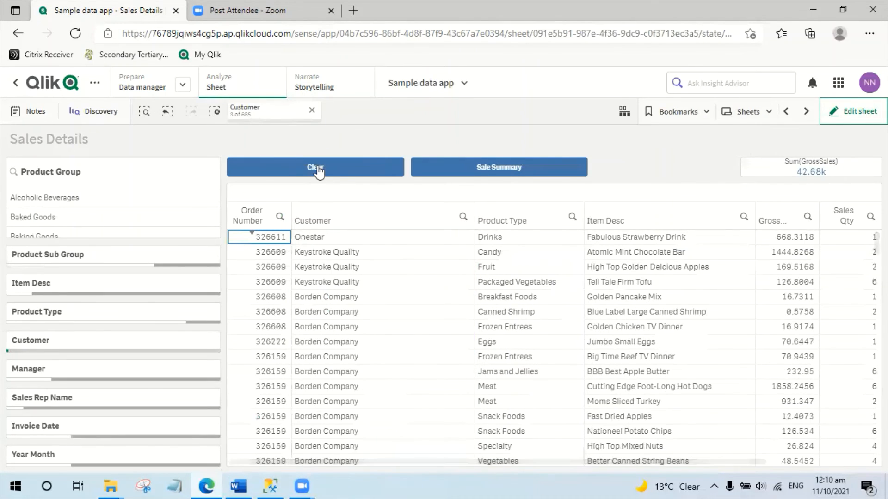
click(319, 172)
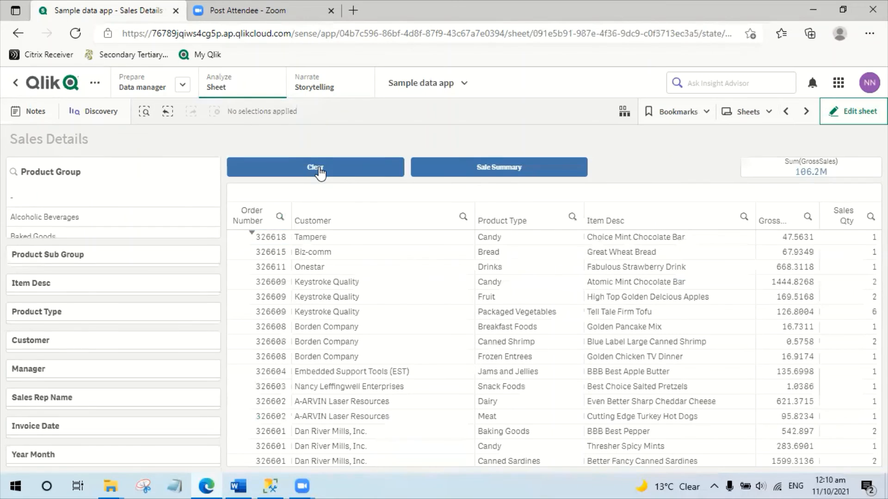
click(463, 167)
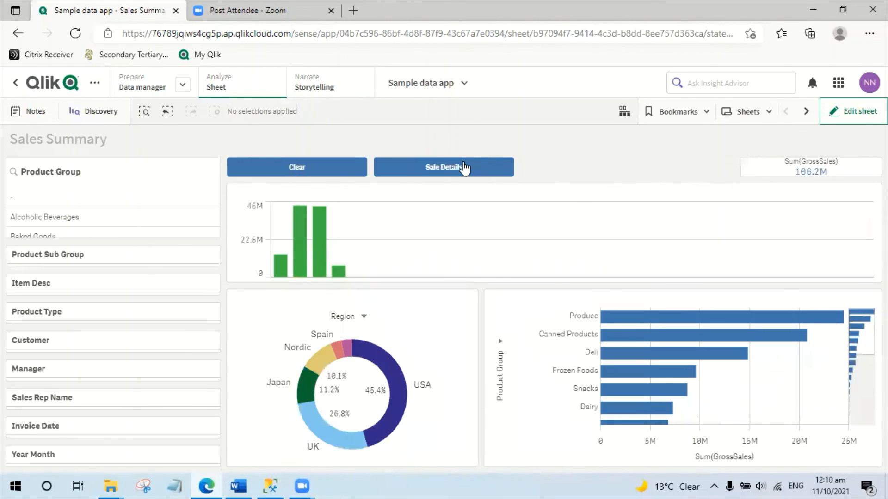